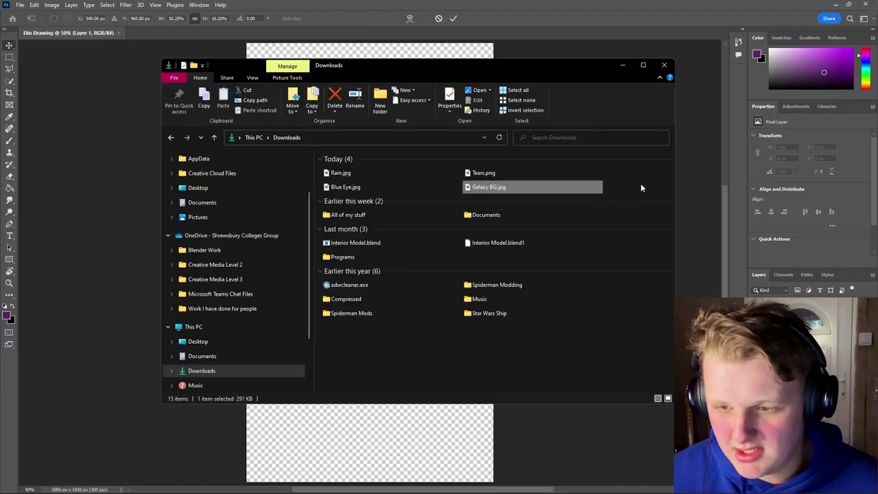
Step: Place Galaxy BG.jpg in the drawing, rotate it to portrait at about 90° and enlarge it to cover the canvas
left_click_drag(641, 183, 328, 169)
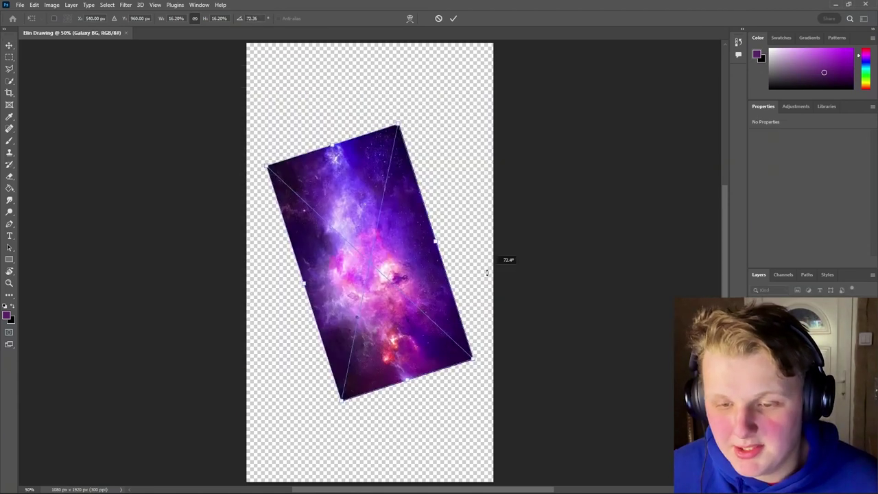
left_click_drag(505, 259, 490, 315)
scroll(426, 220, "down", 2)
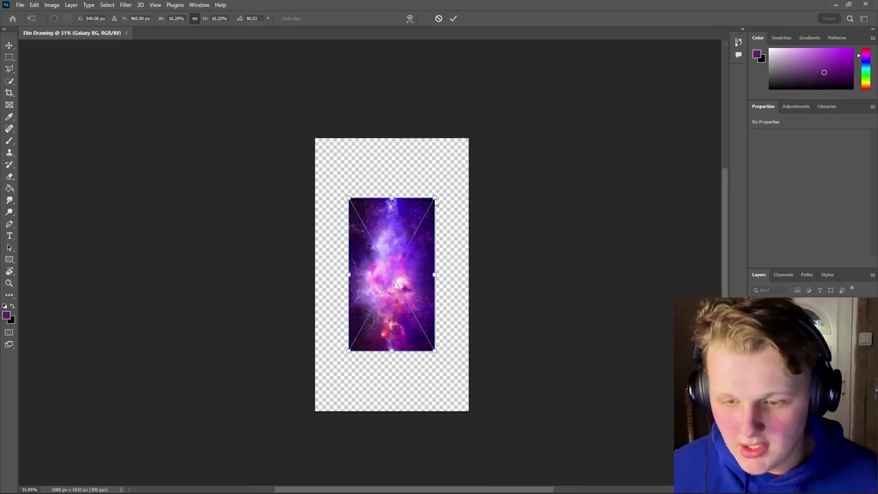
left_click_drag(434, 197, 526, 117)
left_click_drag(441, 174, 396, 269)
key("Return")
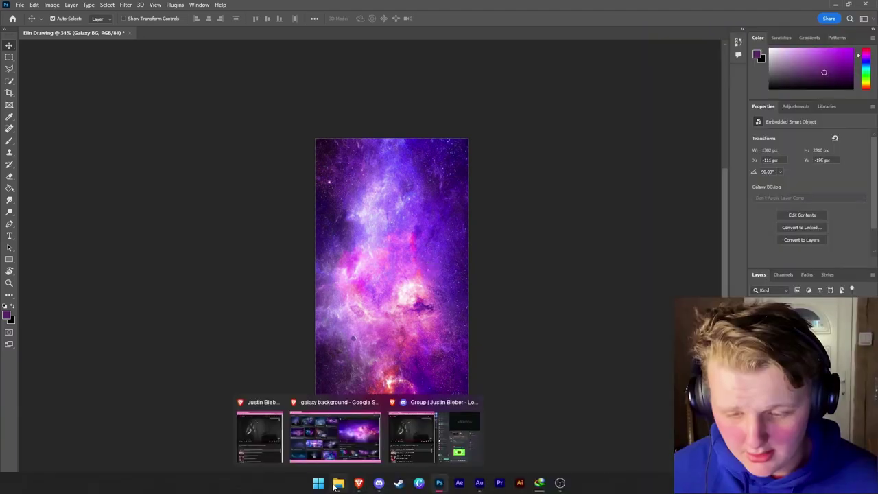
Step: Place Blue Eye.jpg from the Downloads folder over the galaxy background and rasterize its layer
left_click(339, 483)
left_click_drag(364, 186, 96, 267)
right_click(774, 330)
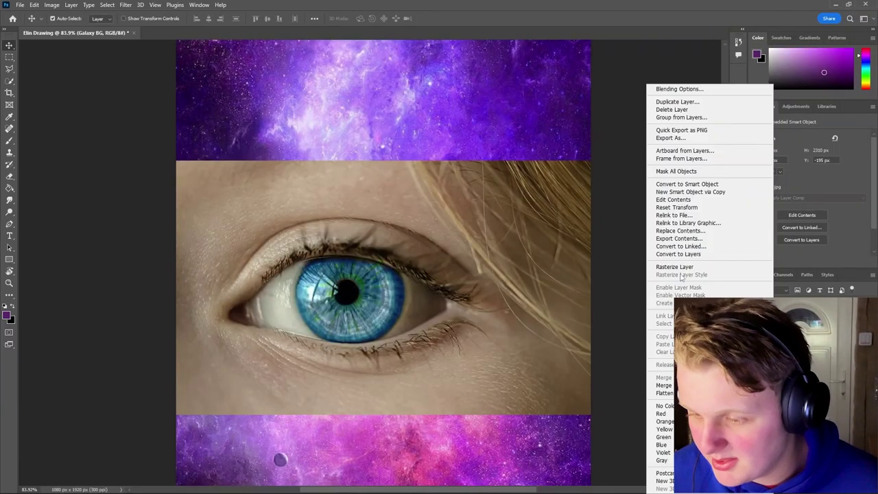
left_click(678, 267)
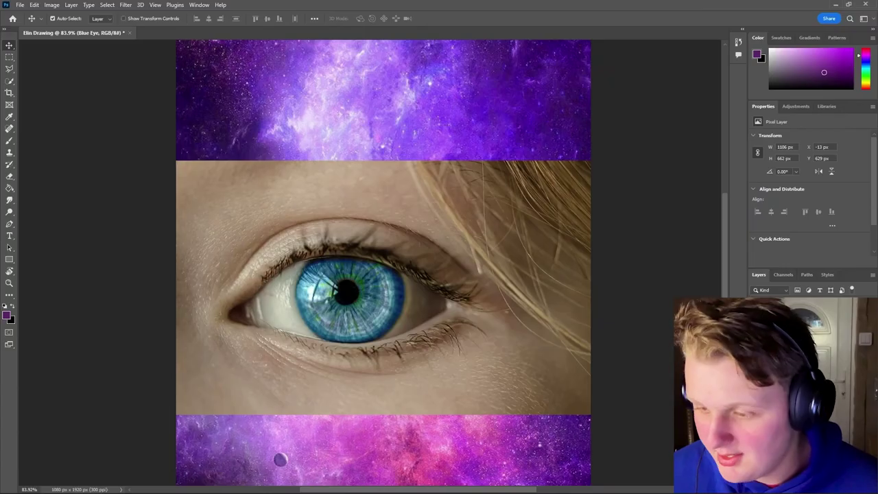
Step: Add a black layer mask to the Blue Eye layer and reveal the eye with a large soft white brush
key("ctrl+0")
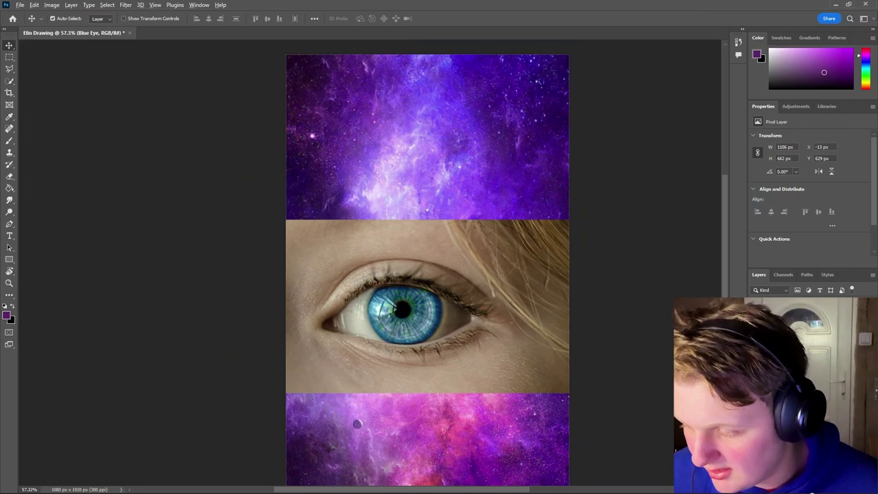
left_click(802, 488, "alt")
key("b")
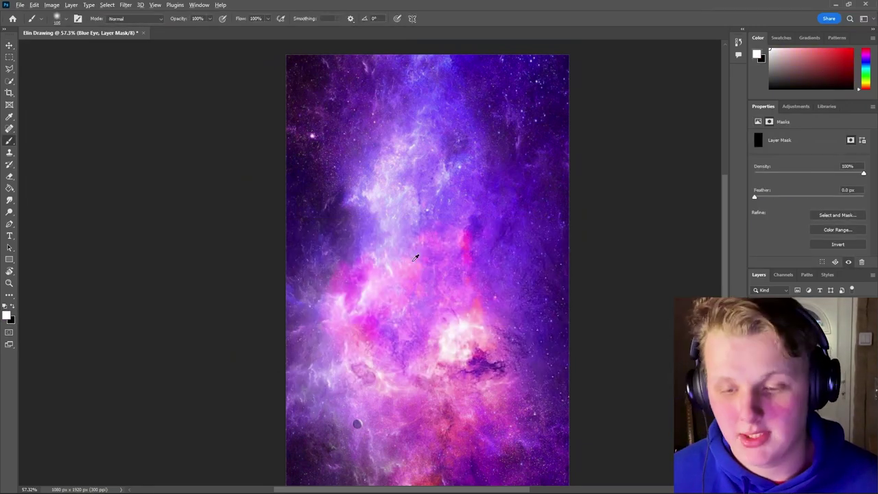
left_click_drag(415, 266, 454, 266, "alt")
left_click(421, 269)
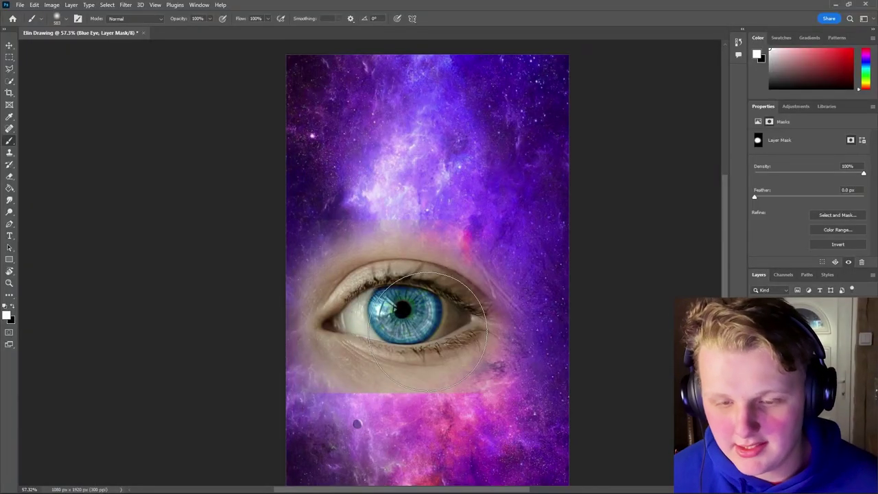
Step: Erase the straight edges of the skin around the eye and reposition the eye layer at X 85 px
key("e")
left_click_drag(320, 205, 474, 222)
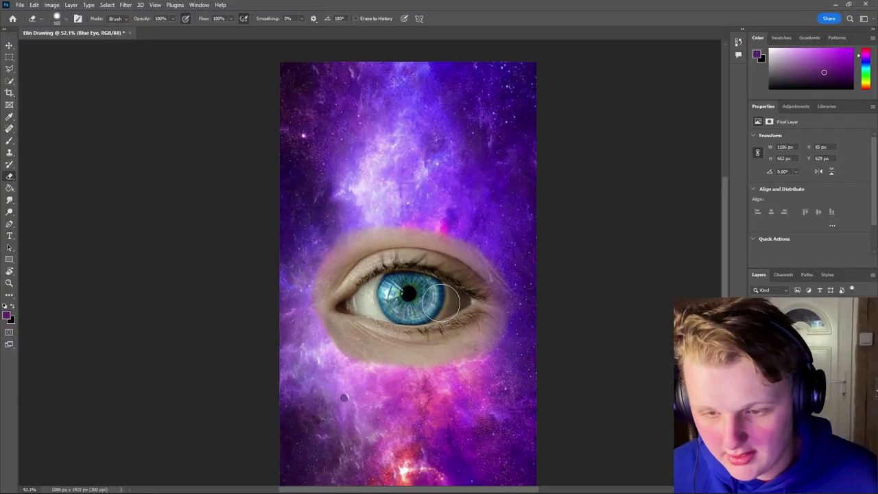
scroll(440, 302, "down", 2)
scroll(392, 226, "up", 3)
scroll(394, 240, "down", 4)
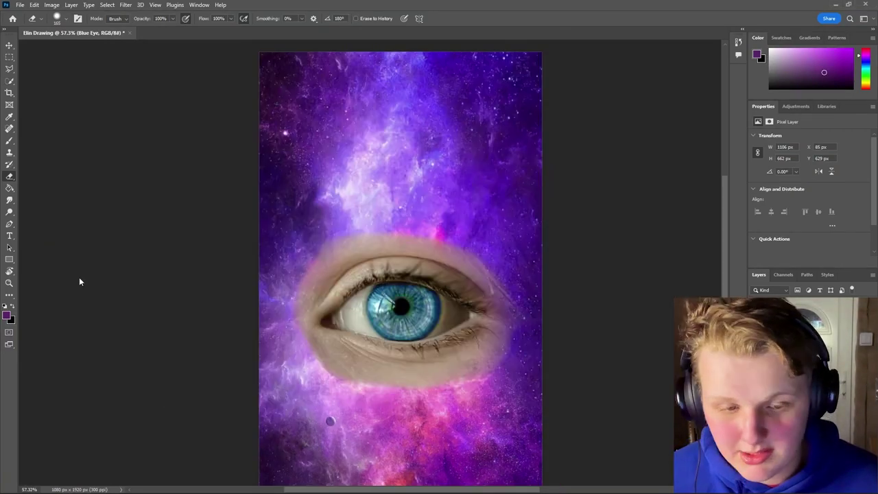
Step: Place Tears.png as a layer with a black mask and paint a single teardrop back in
left_click_drag(395, 238, 370, 288)
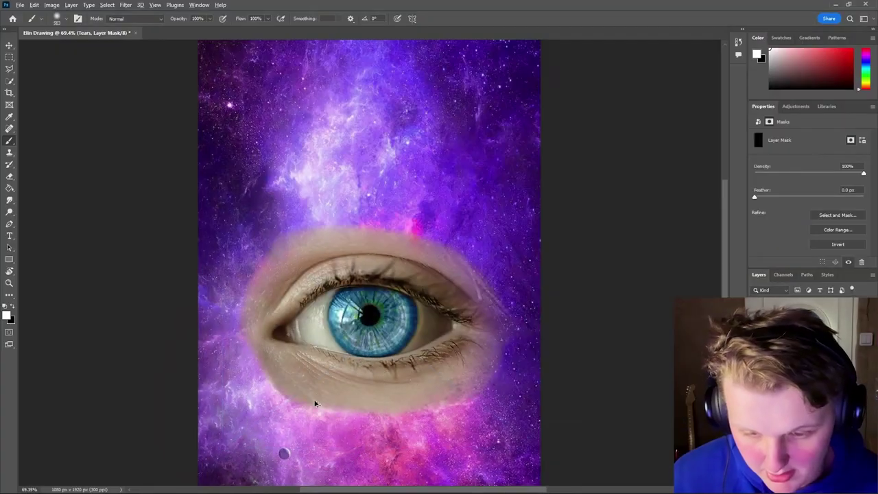
mouse_move(315, 403)
left_mouse_down("alt")
mouse_move(298, 404)
mouse_move(314, 411)
mouse_move(314, 398)
left_mouse_up("alt")
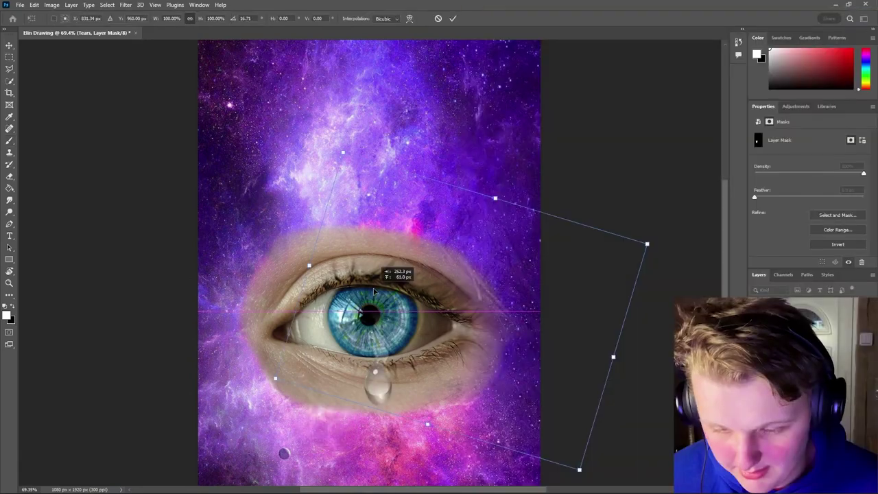
Step: Rotate the teardrop about 17° and place it under the iris, clearing its streak off the iris on the mask
key("Return")
scroll(374, 360, "up", 3)
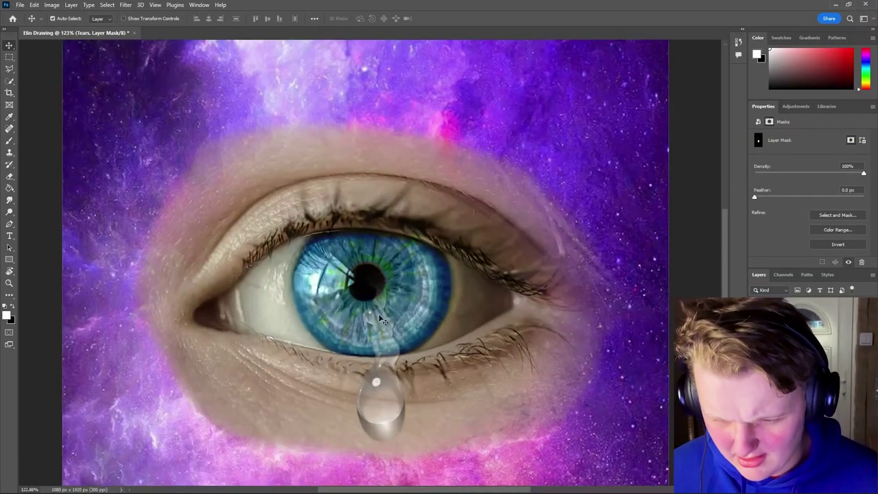
scroll(390, 311, "down", 5)
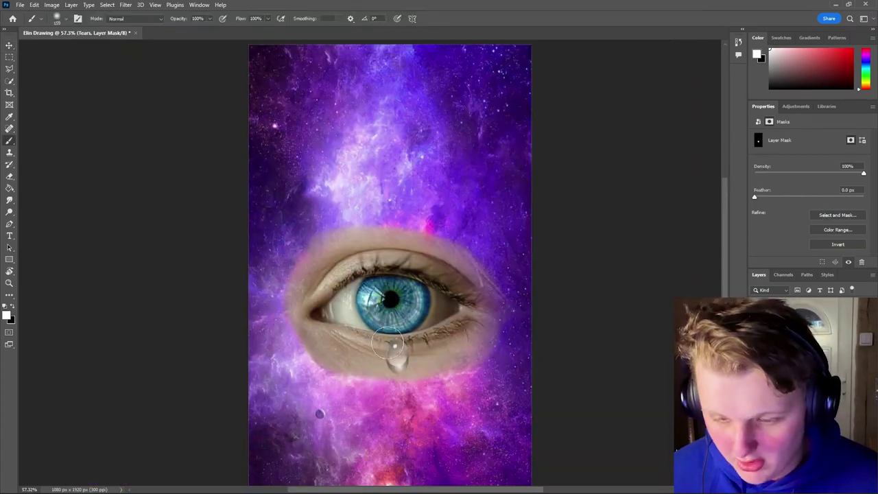
scroll(389, 311, "up", 1)
key("b")
Step: Place Rain.jpg from the Downloads folder into the drawing as a layer
mouse_move(346, 488)
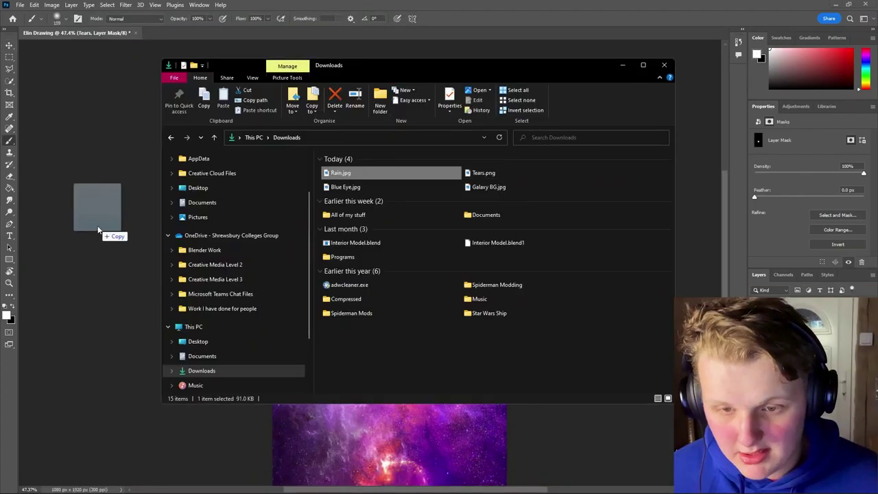
left_click_drag(98, 205, 137, 205)
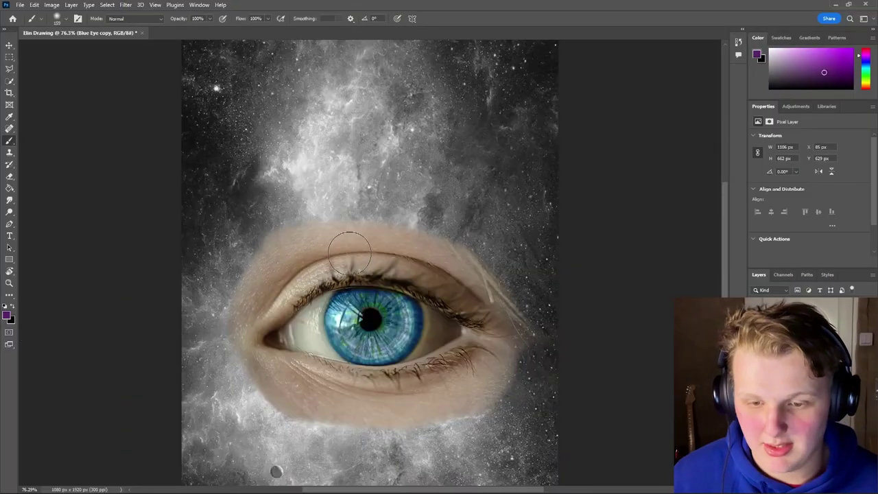
Step: Mask the Blue Eye copy layer so that only the iris stays in colour, and erase the coloured skin around it
key("e")
key("alt+e")
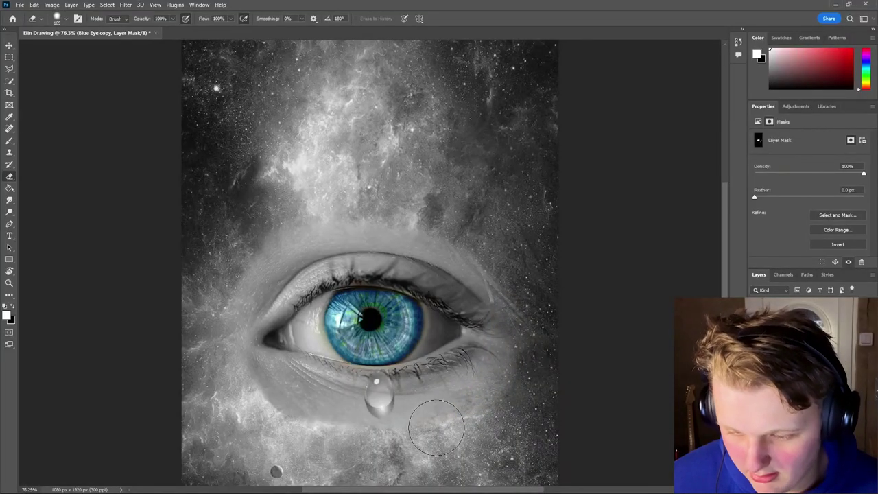
scroll(394, 420, "down", 2)
scroll(397, 415, "up", 5)
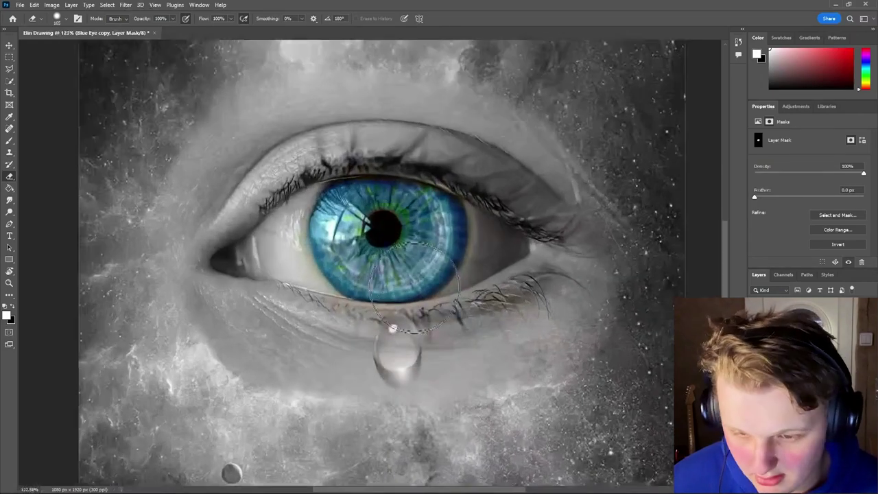
scroll(495, 205, "down", 3)
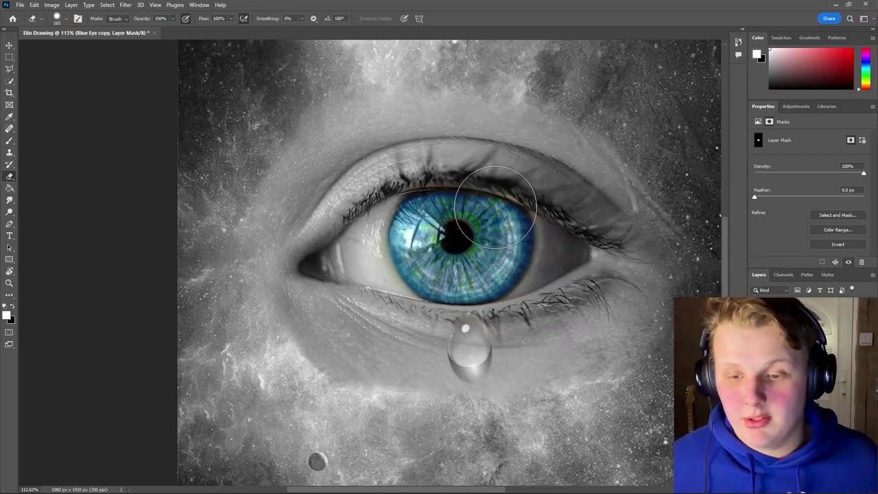
Step: Refine the Blue Eye copy mask along the iris edge with a 94 px eraser and check the whole composition
scroll(495, 206, "up", 5)
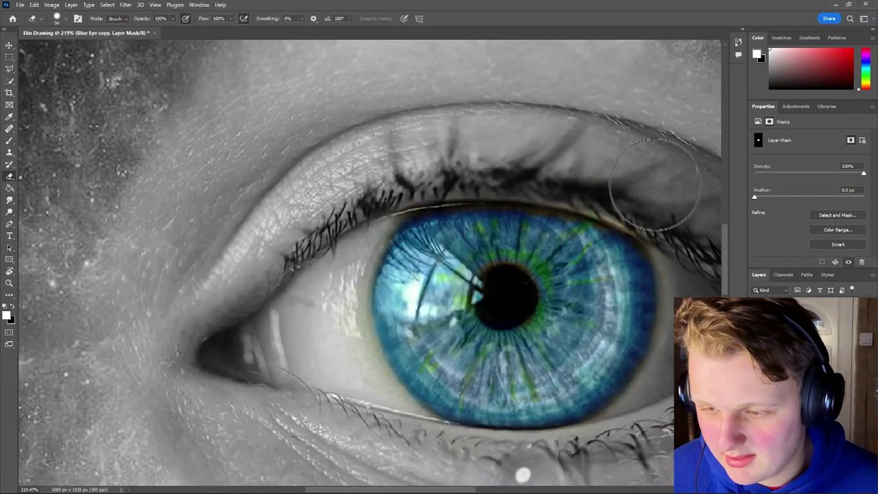
scroll(647, 192, "down", 8)
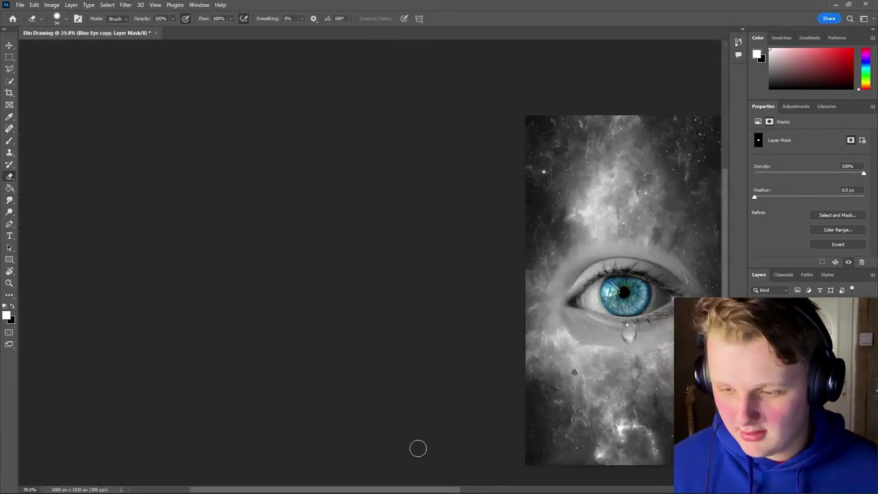
left_click_drag(410, 491, 503, 491)
scroll(395, 373, "down", 2)
scroll(372, 428, "up", 2)
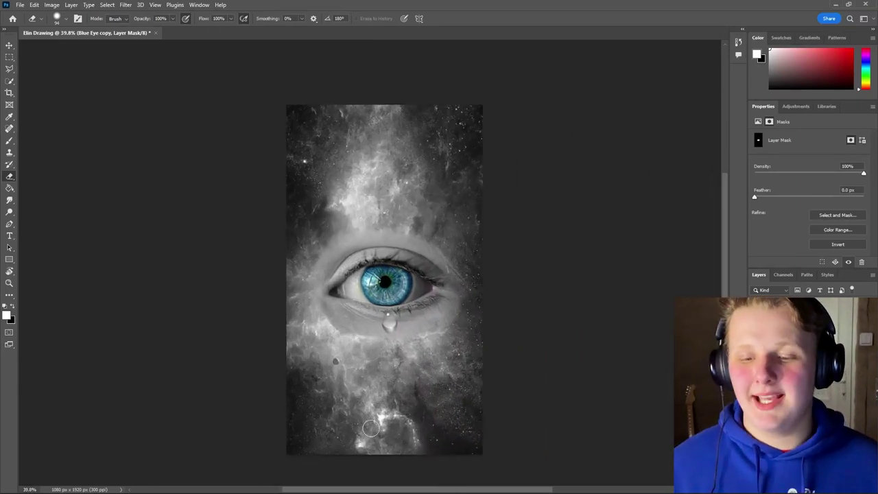
Step: Add a blank layer and a Black & White adjustment with Reds -28, Yellows 26 and Greens 20, and adjust Cyans and Blues
key("v")
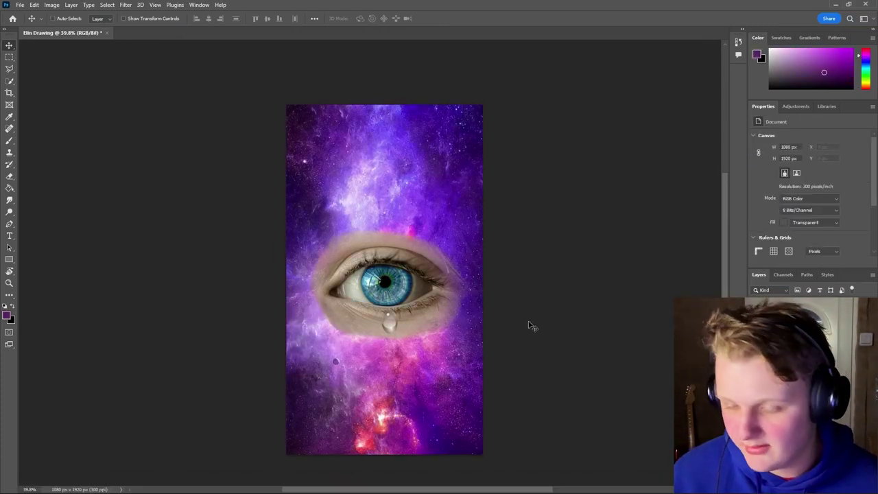
key("ctrl+shift+n")
key("Return")
left_click(796, 106)
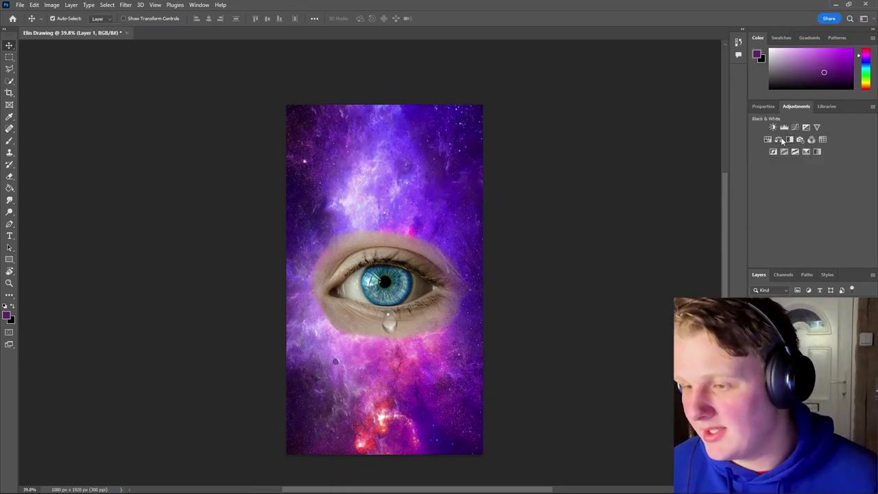
left_click(790, 140)
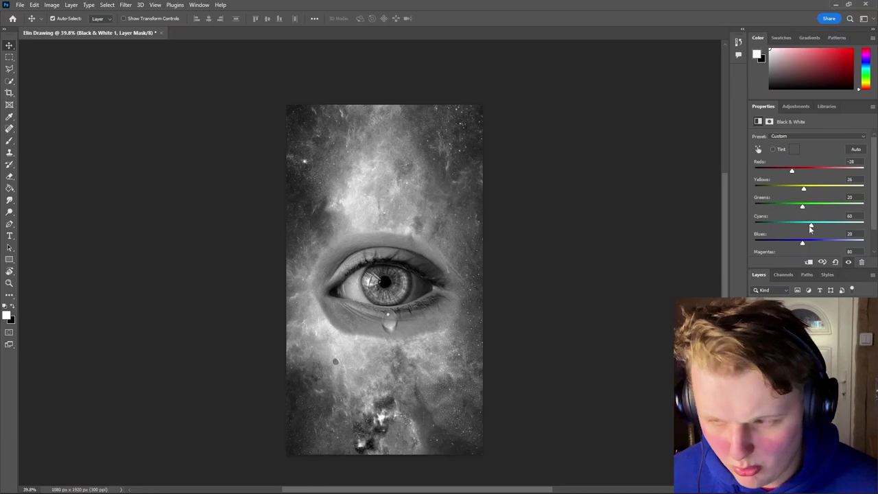
left_click_drag(812, 228, 797, 241)
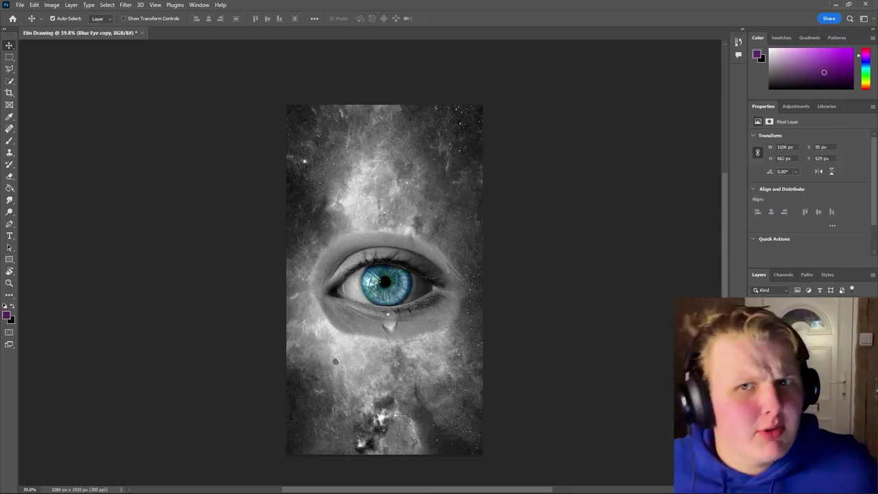
Step: Erase the skin below and above the eye on the Blue Eye layer with a 365 px soft eraser
scroll(384, 308, "up", 4)
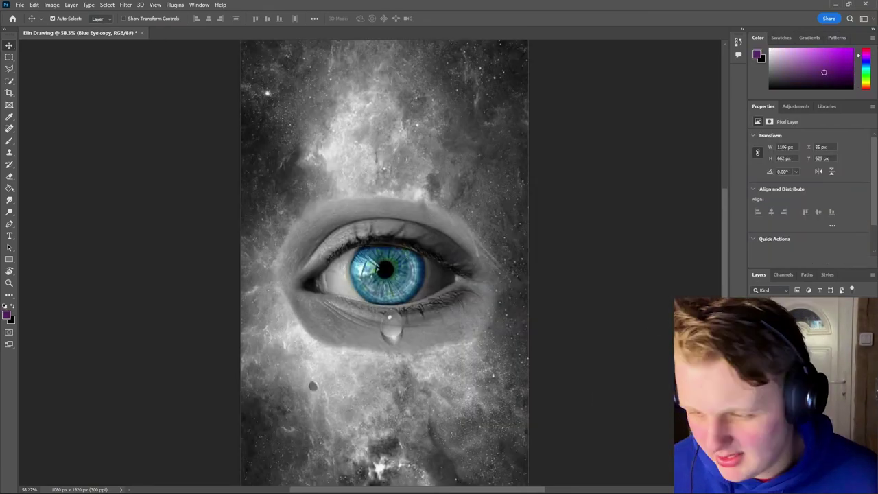
key("e")
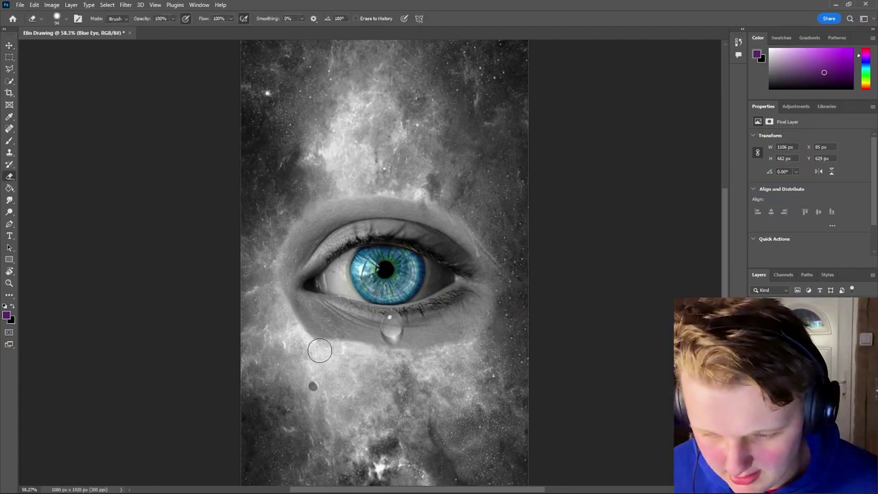
right_click(334, 403, "alt")
mouse_move(337, 388)
left_mouse_down()
mouse_move(336, 368)
mouse_move(443, 382)
left_mouse_up()
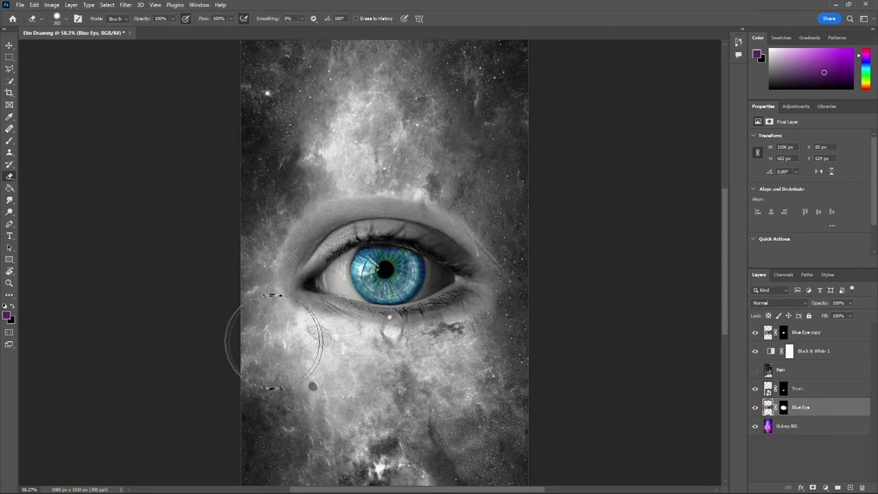
mouse_move(249, 237)
left_mouse_down()
mouse_move(318, 190)
mouse_move(485, 200)
mouse_move(480, 225)
left_mouse_up()
scroll(321, 273, "down", 6)
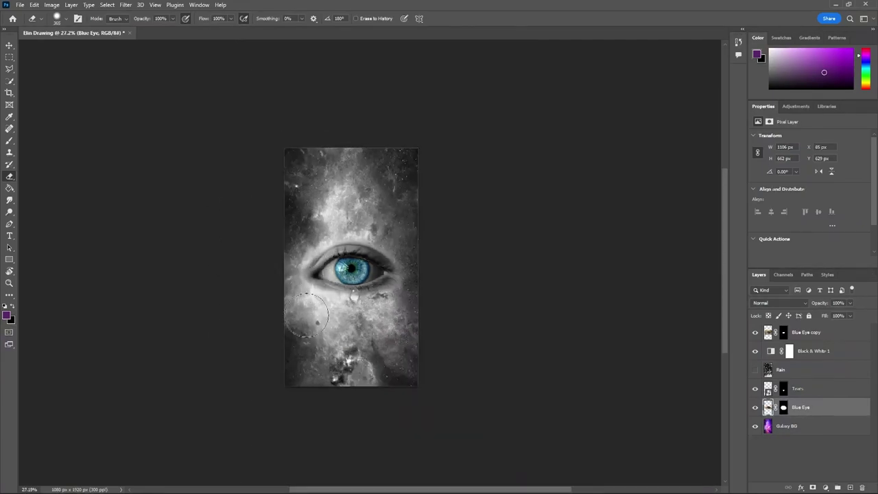
Step: Erase the remaining skin close to the upper eyelid and inner corner with a smaller eraser
scroll(298, 285, "up", 10)
right_click(335, 223, "alt")
mouse_move(326, 204)
left_mouse_down()
mouse_move(338, 194)
mouse_move(315, 215)
mouse_move(313, 268)
left_mouse_up()
key("v")
scroll(502, 379, "up", 3)
scroll(533, 375, "down", 2)
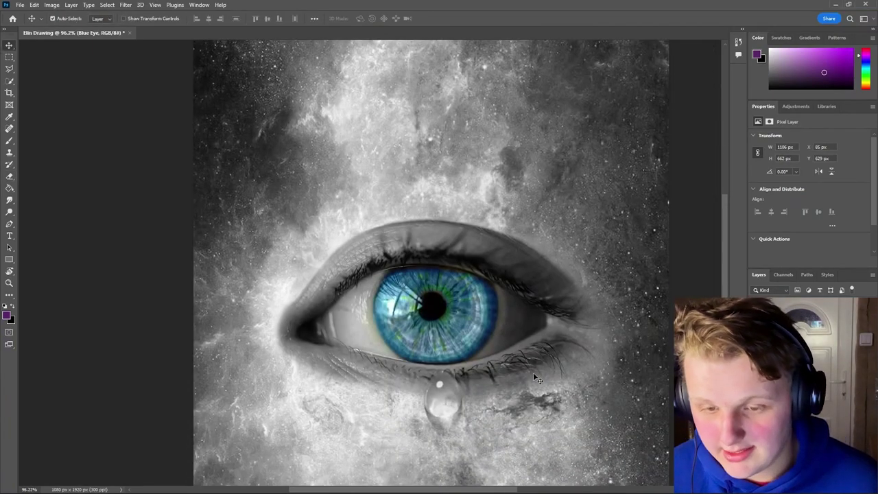
scroll(518, 349, "up", 3)
key("b")
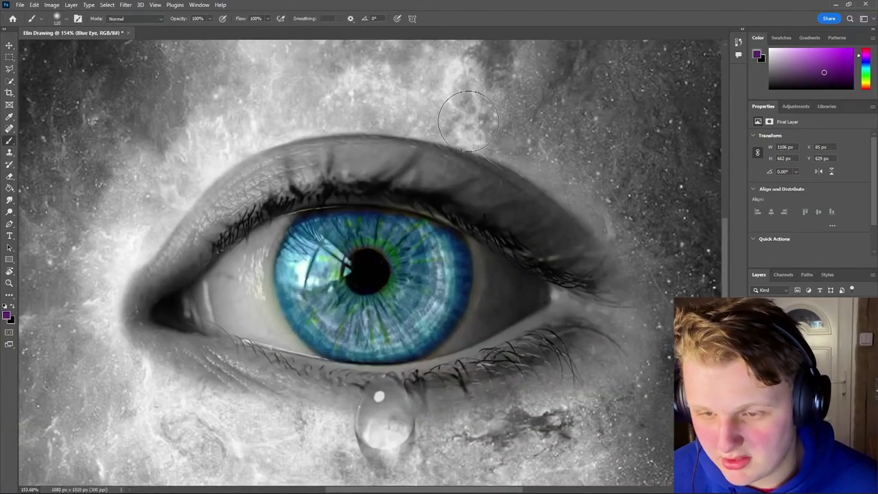
left_click_drag(512, 133, 518, 140)
key("ctrl+z")
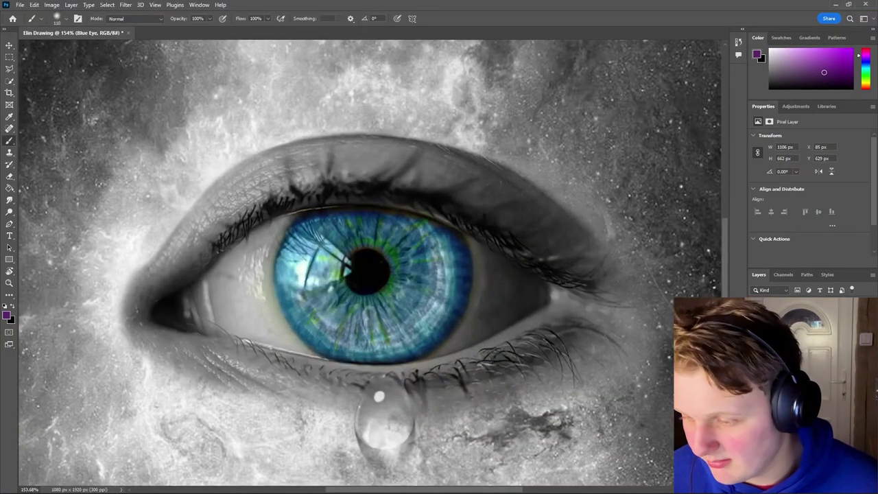
Step: Target the Blue Eye layer mask with default colours and blend the skin near the outer eye corner with the Eraser
key("ctrl+backslash")
key("d")
key("ctrl+2")
key("e")
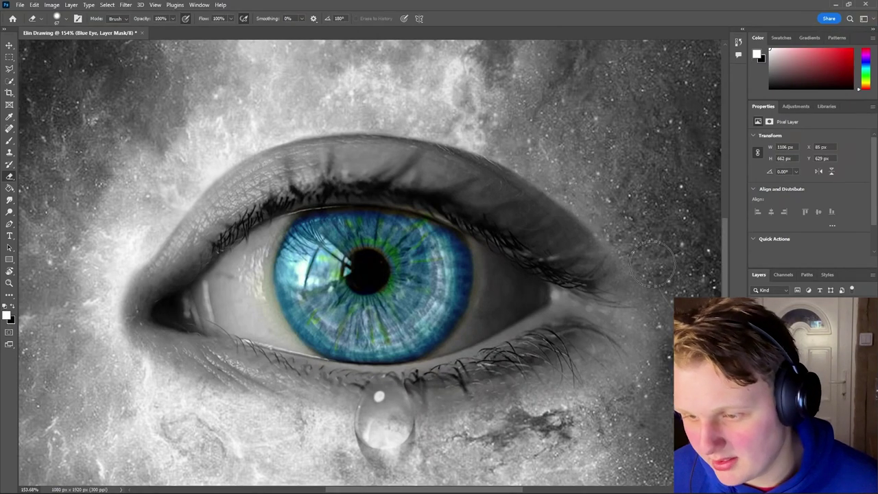
Step: Save the composition as Elin Drawing.psd
key("ctrl+0")
key("v")
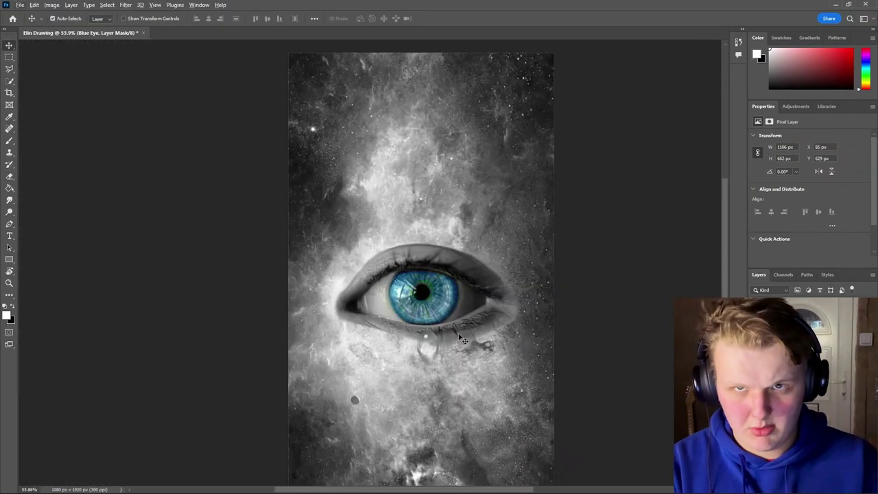
key("ctrl+s")
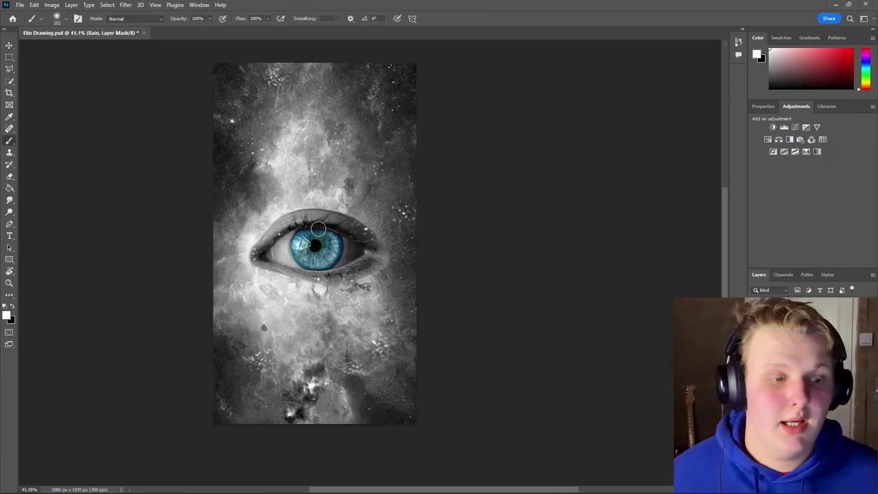
Step: Open the image in the Camera Raw filter and warm it by setting Temperature to +7
key("v")
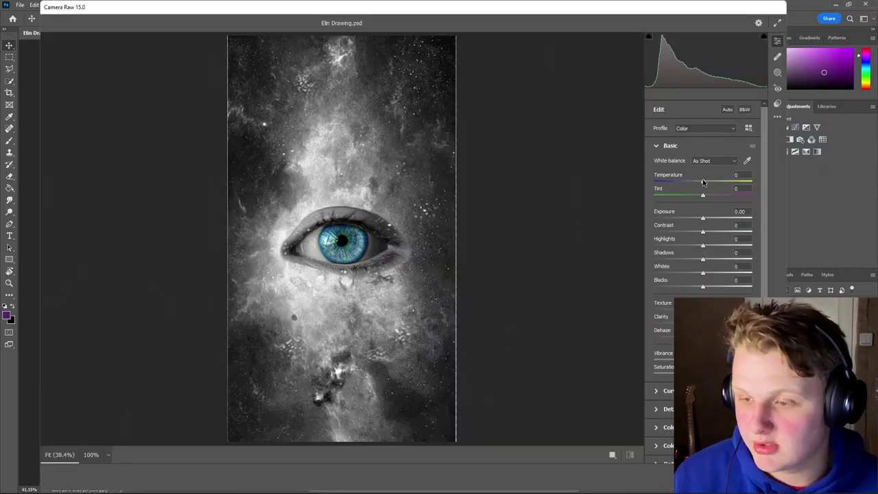
left_click_drag(703, 181, 707, 182)
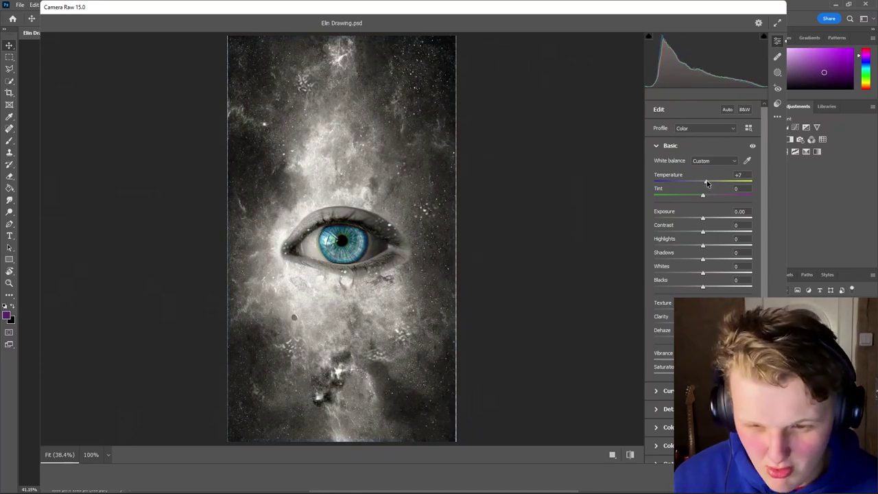